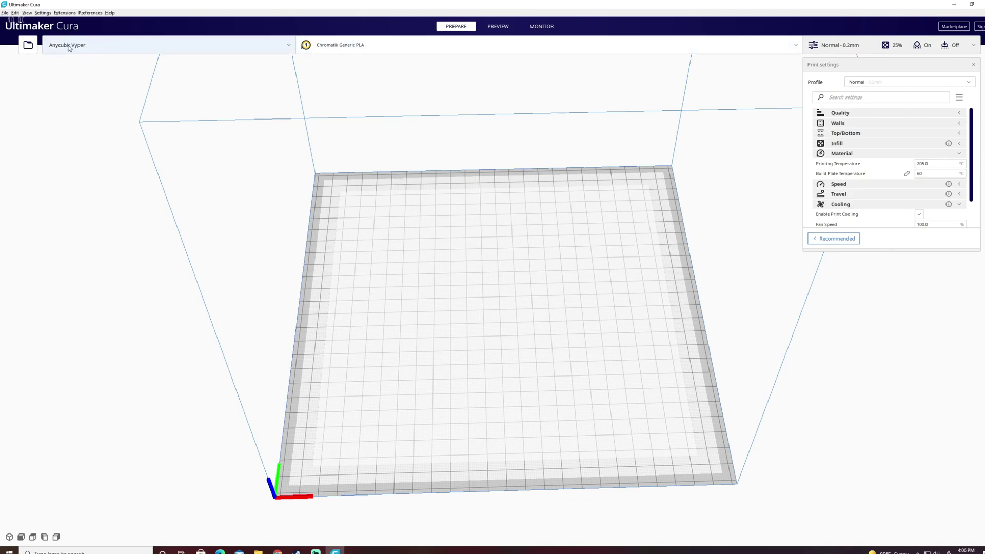
# - Choose Generic PLA as the loaded material for the Anycubic Vyper printer
pyautogui.click(115, 47)
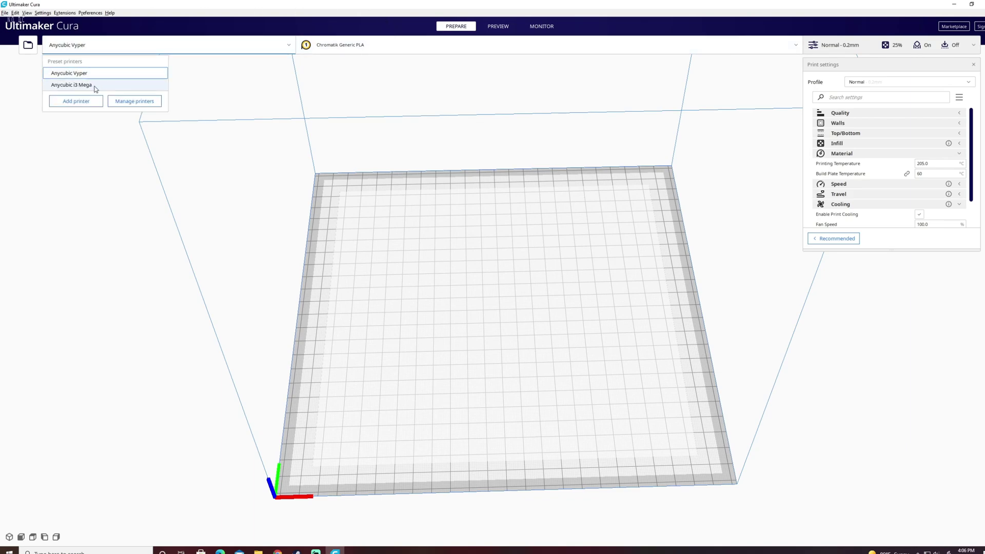
pyautogui.click(235, 51)
pyautogui.click(382, 47)
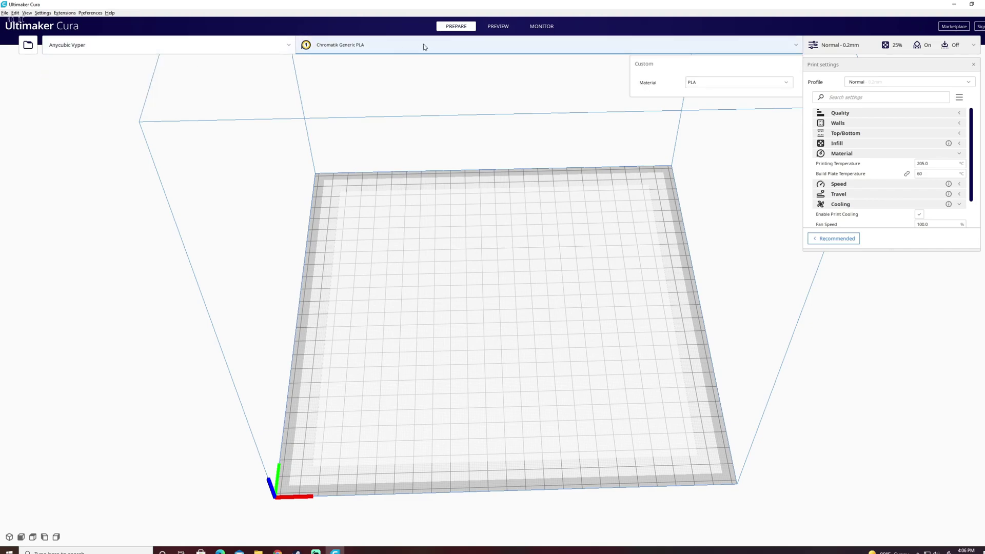
pyautogui.click(716, 83)
pyautogui.moveTo(746, 88)
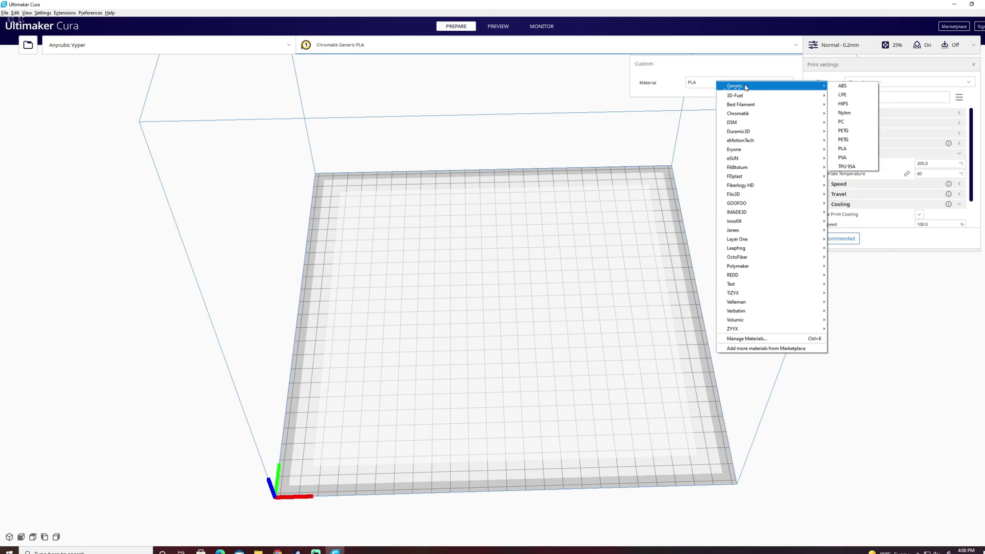
pyautogui.click(847, 149)
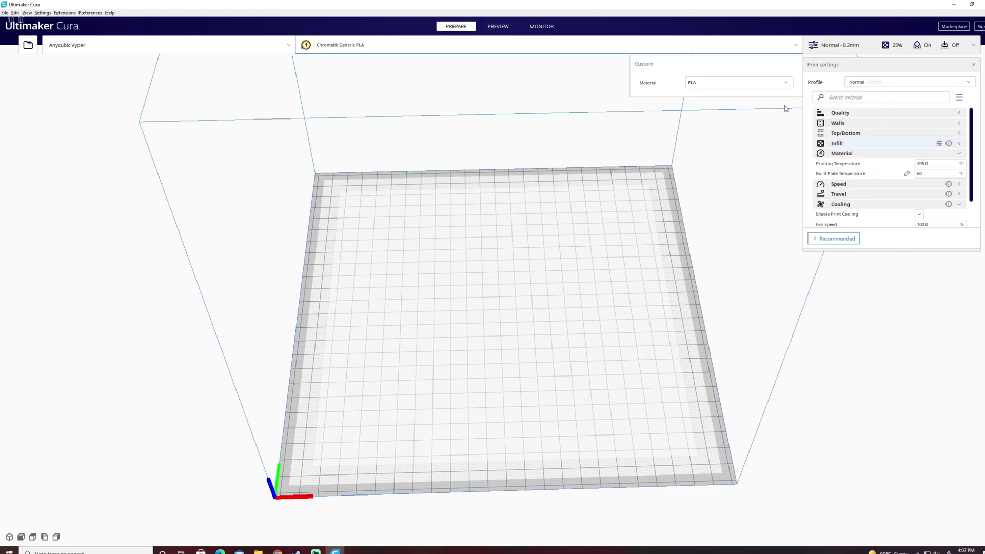
# - Review the printing temperature and build plate temperature in the material print settings
pyautogui.click(843, 46)
pyautogui.click(844, 46)
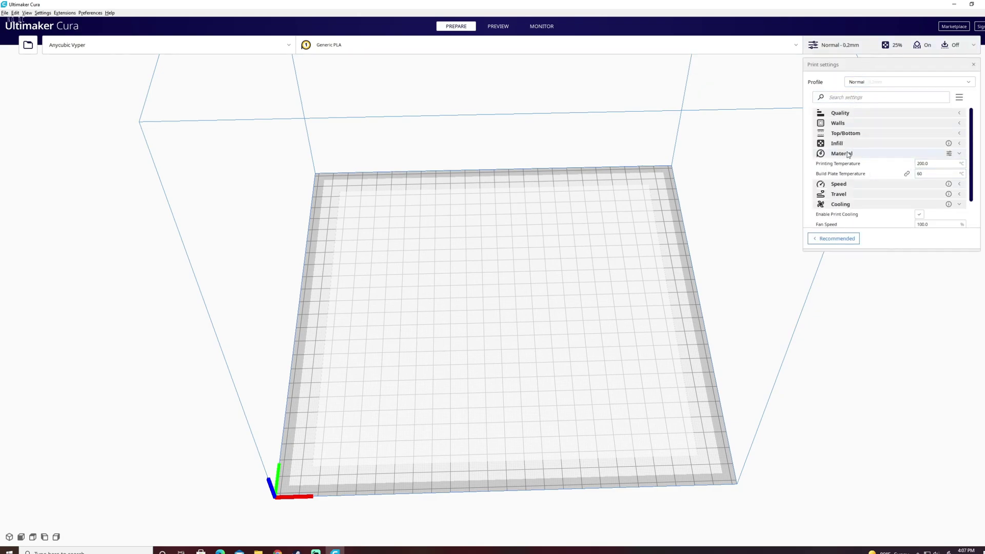
pyautogui.moveTo(842, 167)
pyautogui.click(844, 156)
pyautogui.click(844, 155)
pyautogui.moveTo(928, 174)
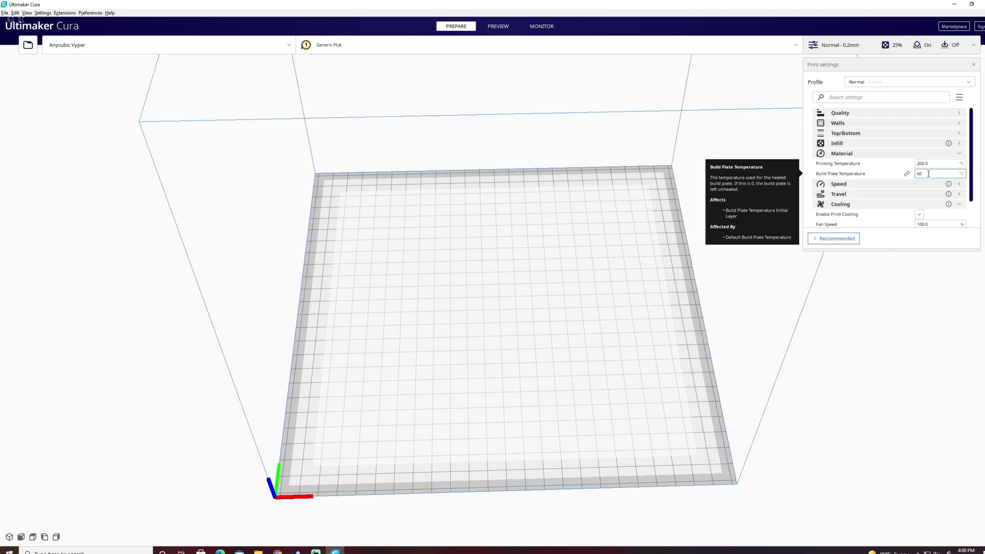
# - Open the material manager and create a new custom material with Generic PLA selected
pyautogui.click(746, 46)
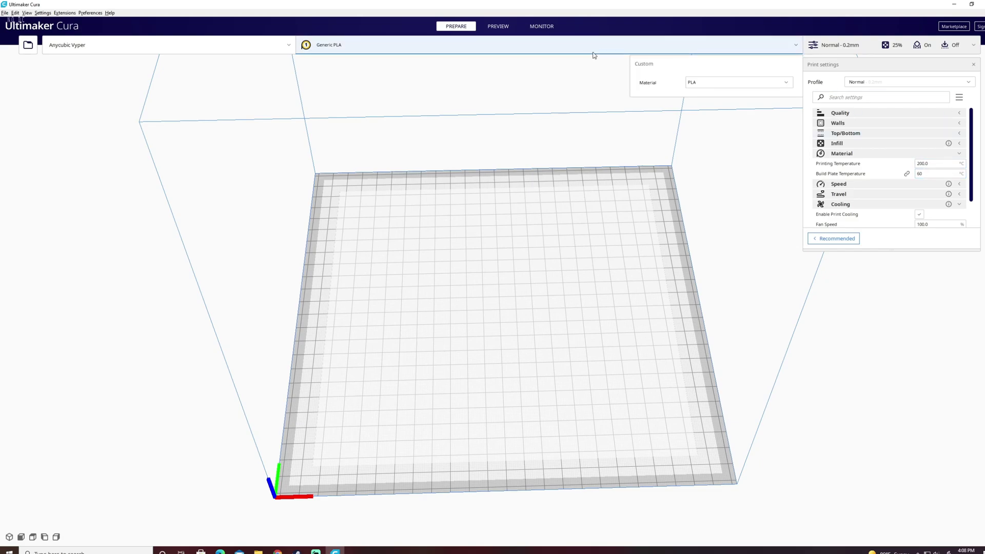
pyautogui.click(699, 84)
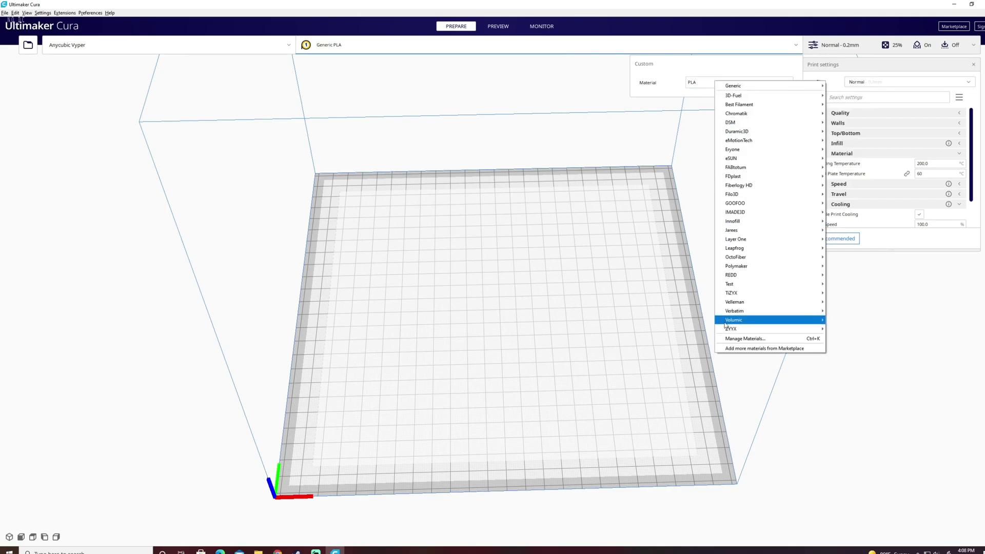
pyautogui.click(733, 343)
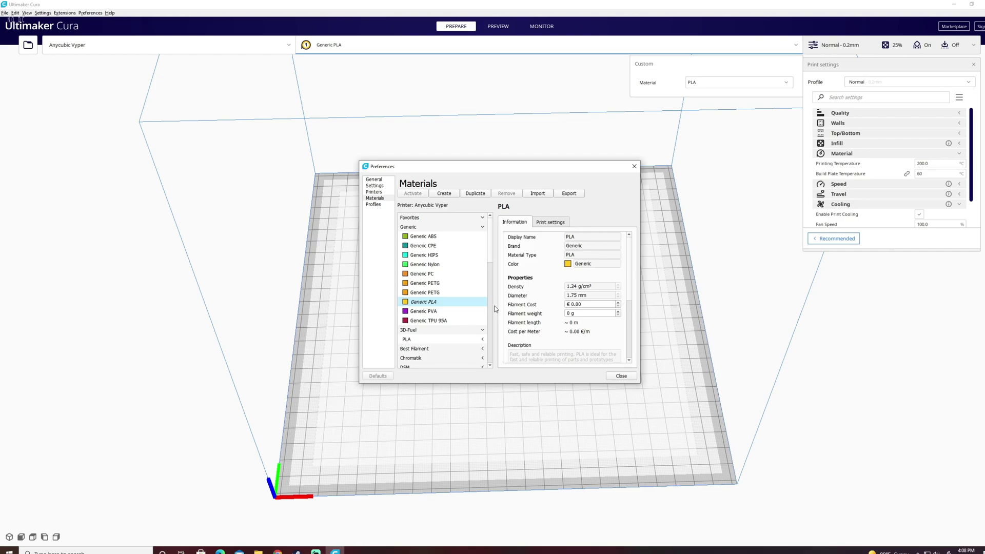
pyautogui.click(428, 265)
pyautogui.click(434, 236)
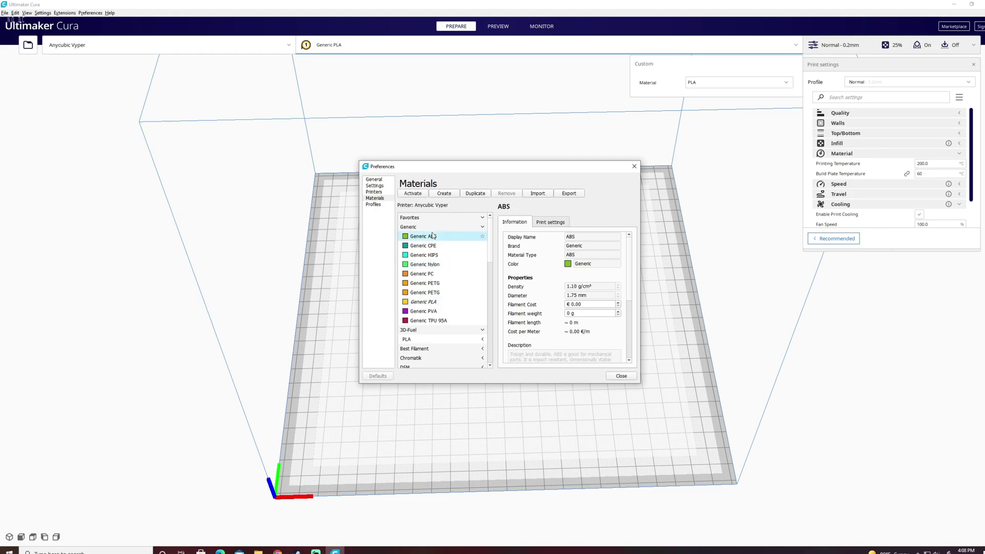
pyautogui.click(427, 303)
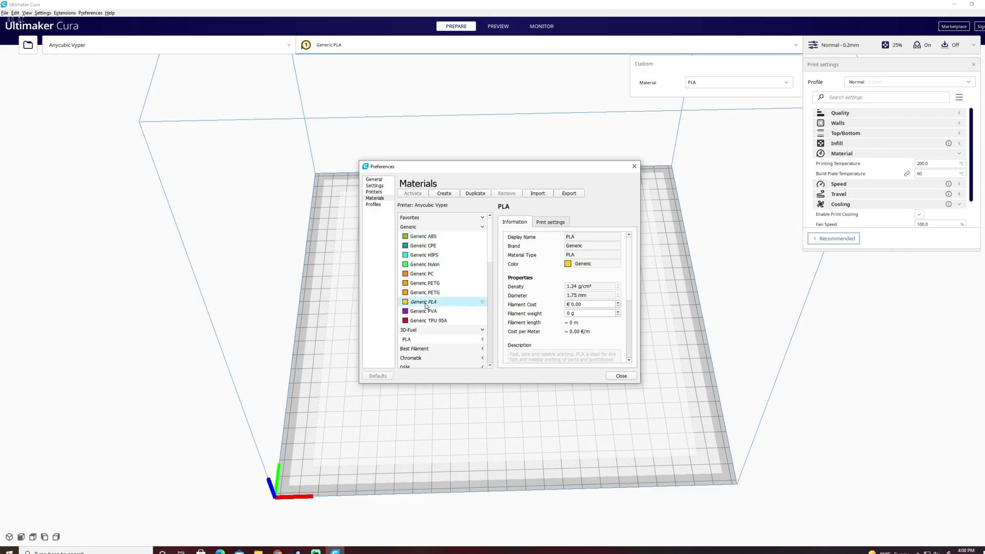
pyautogui.click(445, 194)
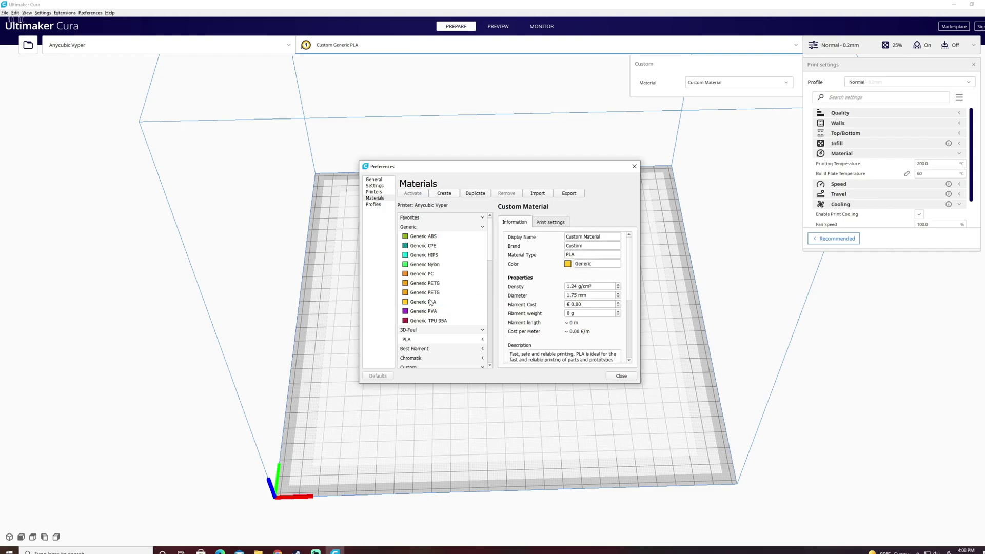
# - Rename the new custom material to "Test Material" and set its brand to "Whatever", keeping PLA as the material type
pyautogui.scroll(-5, 437, 318)
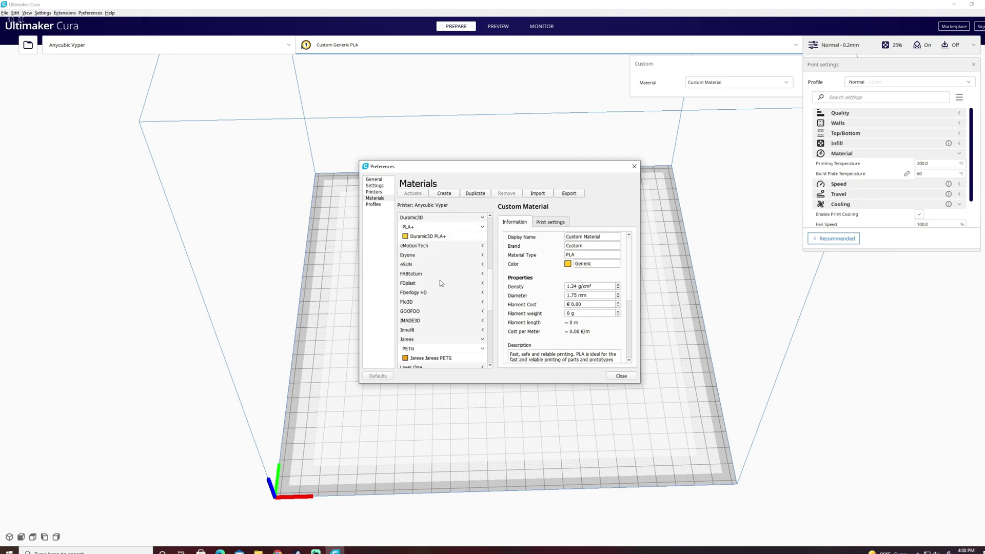
pyautogui.scroll(-4, 425, 264)
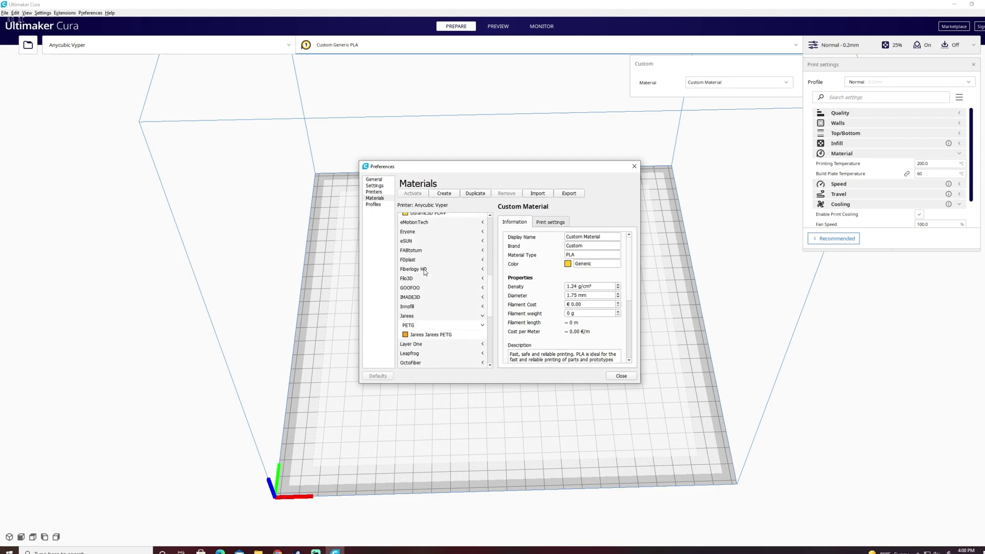
pyautogui.scroll(4, 424, 270)
pyautogui.scroll(3, 423, 271)
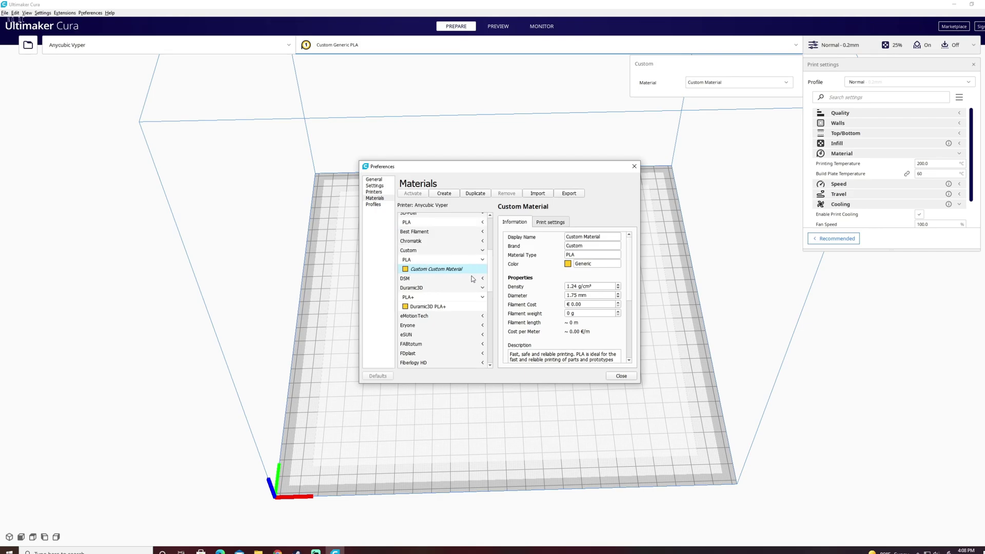
pyautogui.moveTo(618, 237); pyautogui.dragTo(524, 236)
pyautogui.write('Test')
pyautogui.doubleClick(577, 245)
pyautogui.write('Whatever')
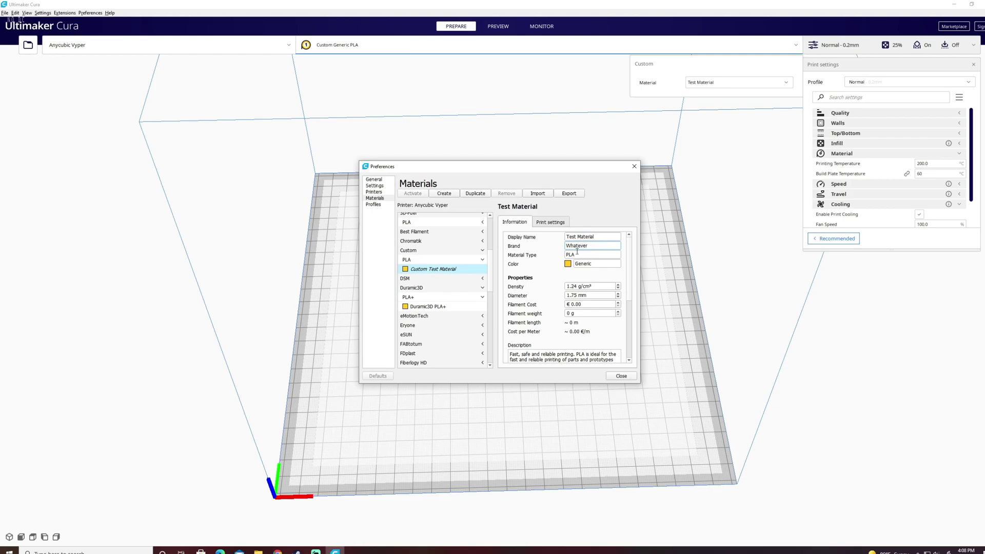
pyautogui.click(573, 254)
pyautogui.doubleClick(593, 254)
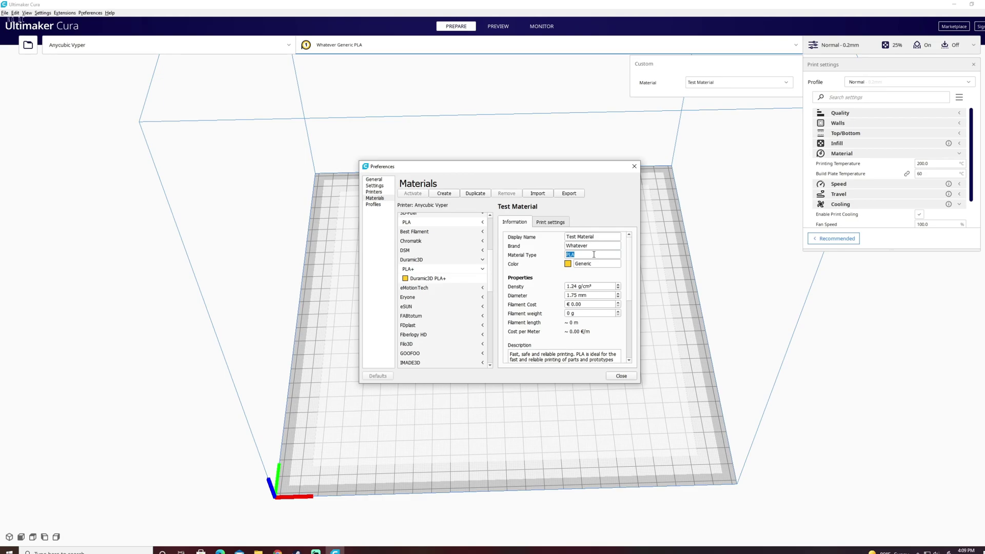
pyautogui.click(593, 255)
# - Set the test material's default printing temperature to 220 °C in its print settings and close the preferences
pyautogui.click(549, 223)
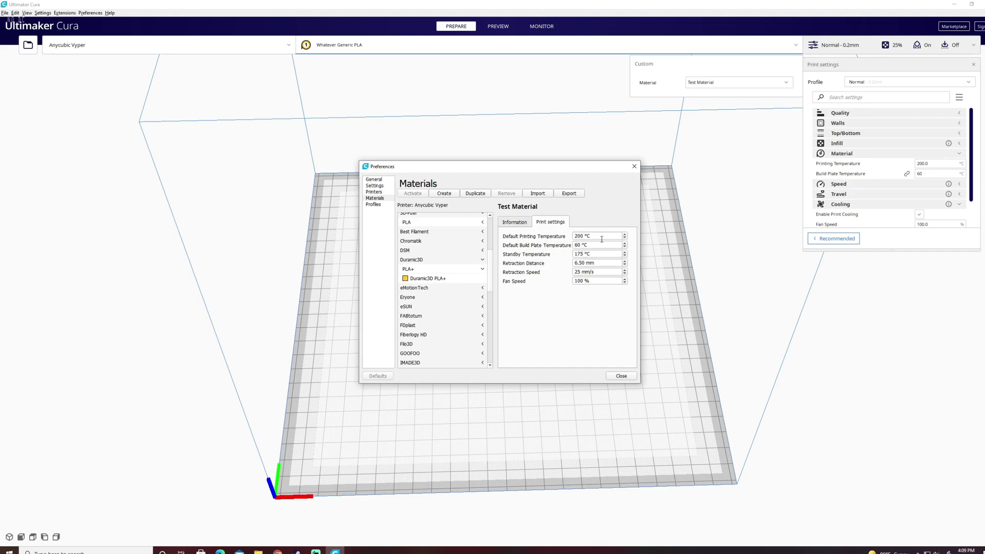
pyautogui.moveTo(573, 236); pyautogui.dragTo(583, 245)
pyautogui.write('220')
pyautogui.press('Tab')
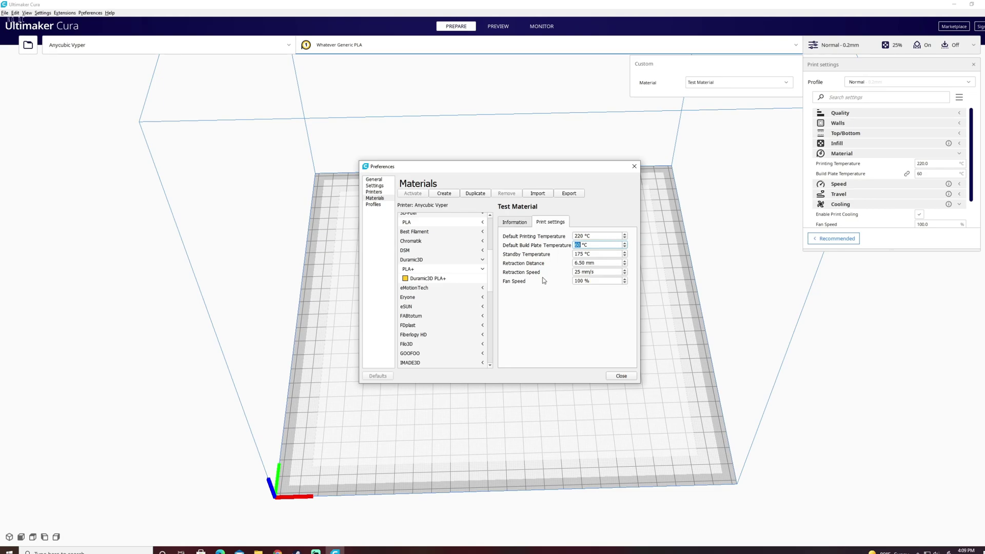
pyautogui.click(597, 263)
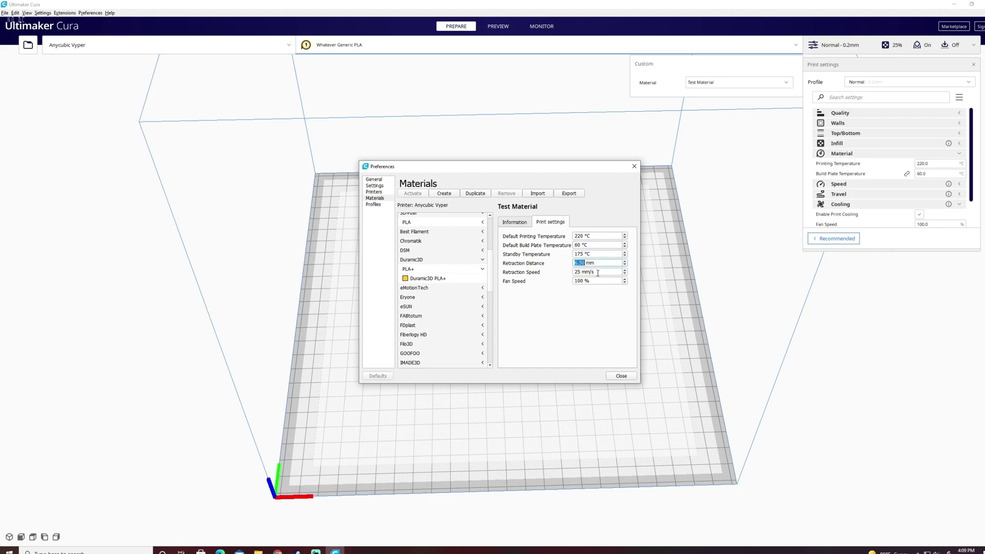
pyautogui.click(598, 272)
pyautogui.tripleClick(594, 281)
pyautogui.click(621, 377)
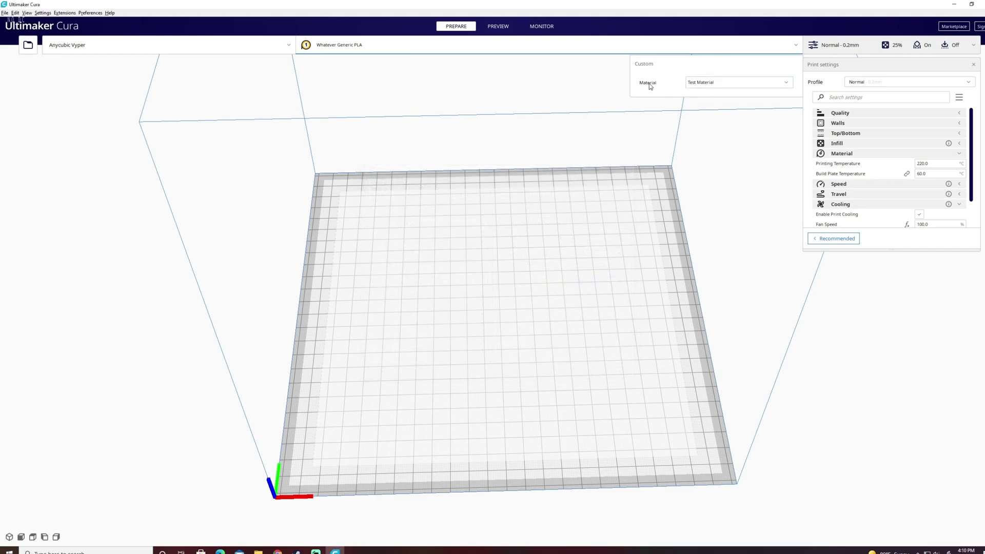
# - Check the brands in the material list, and examine the material and cooling values in the print settings
pyautogui.click(713, 84)
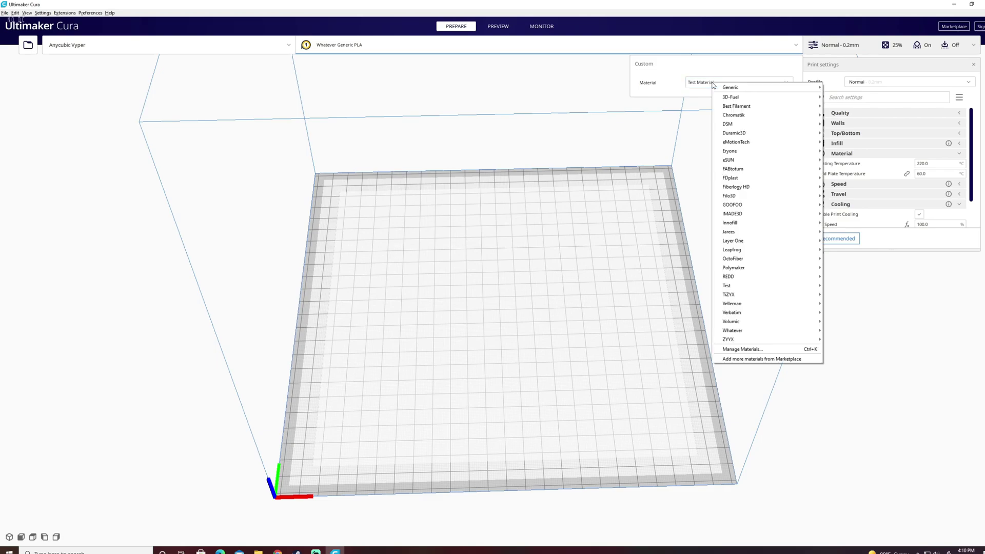
pyautogui.moveTo(756, 288)
pyautogui.moveTo(836, 287)
pyautogui.click(699, 20)
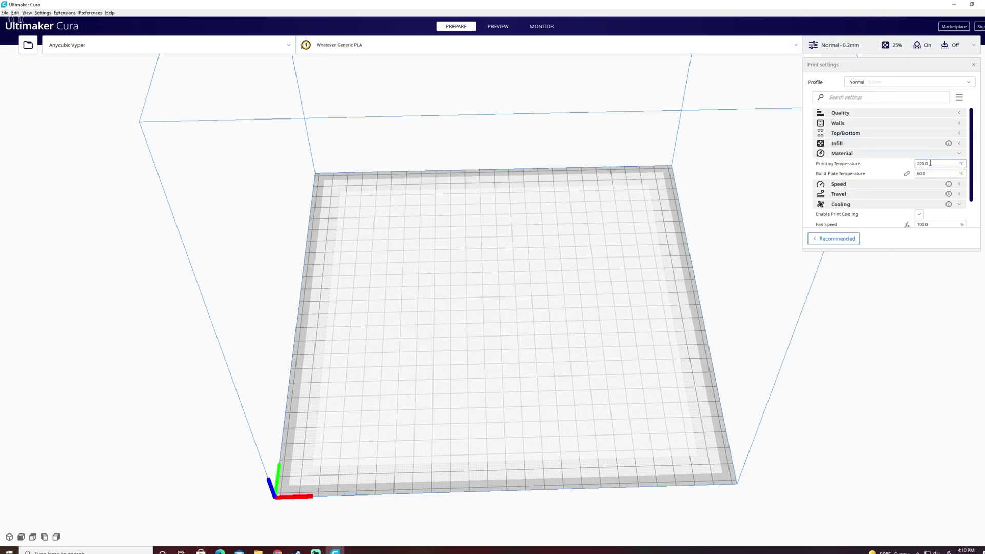
pyautogui.moveTo(922, 163)
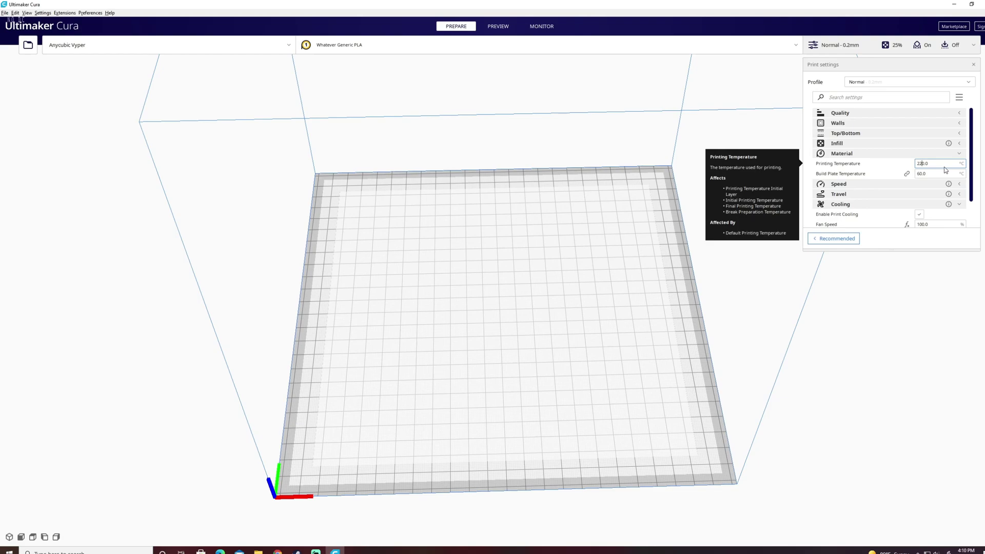
pyautogui.scroll(-2, 941, 164)
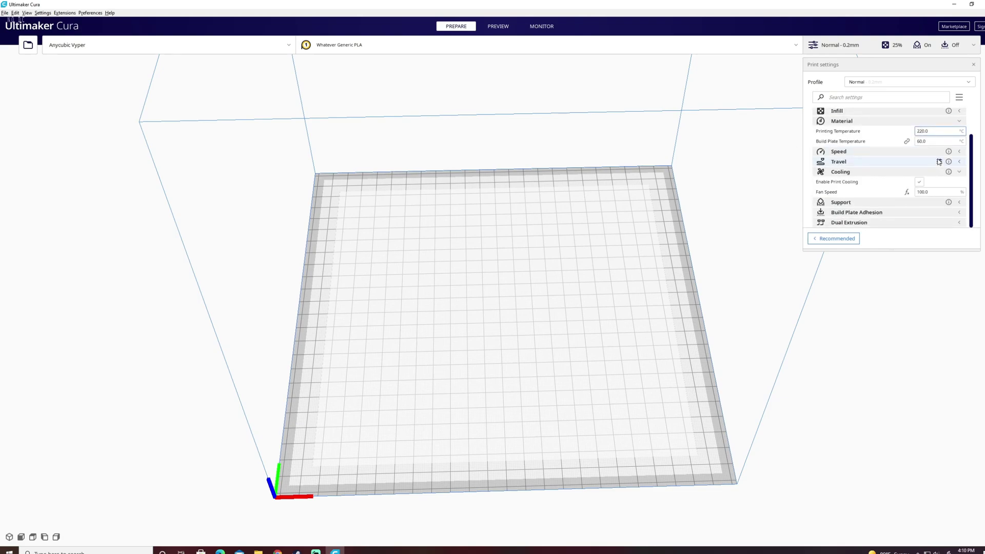